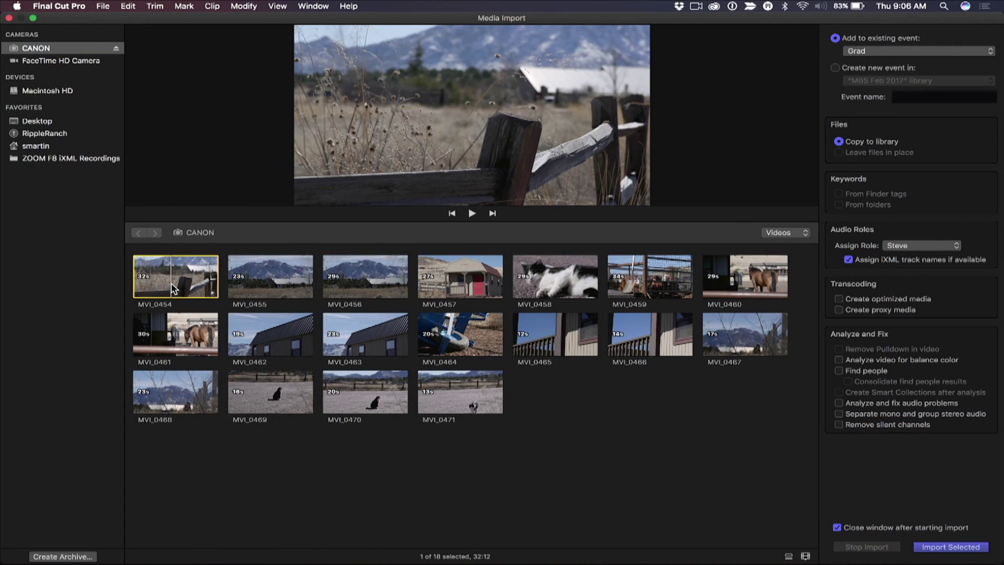
Preview the mountain clip MVI_0455 among the CANON camera's 18 clips
left_click(248, 283)
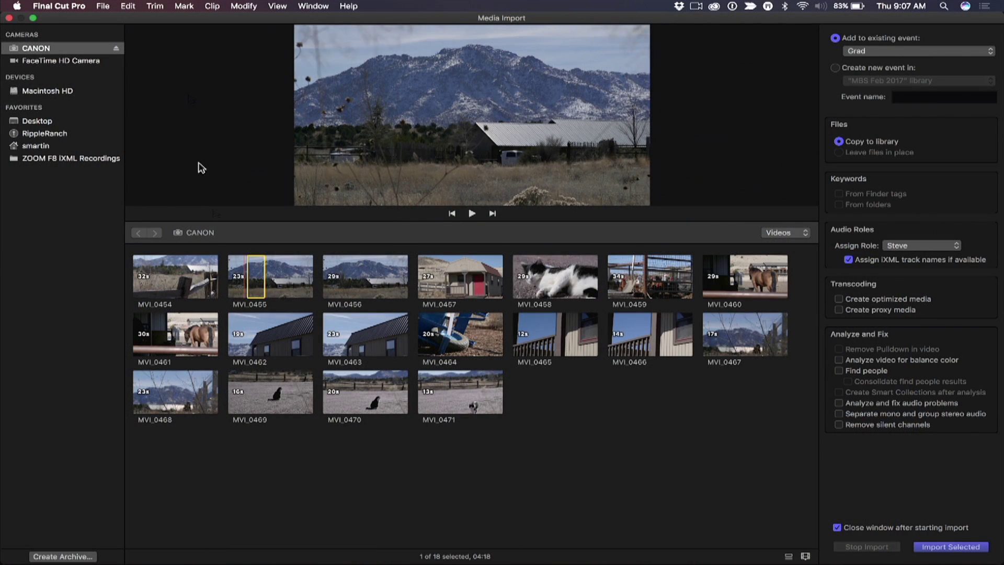
Clear the marked range in MVI_0455 so no CANON clip is selected
left_click(70, 47)
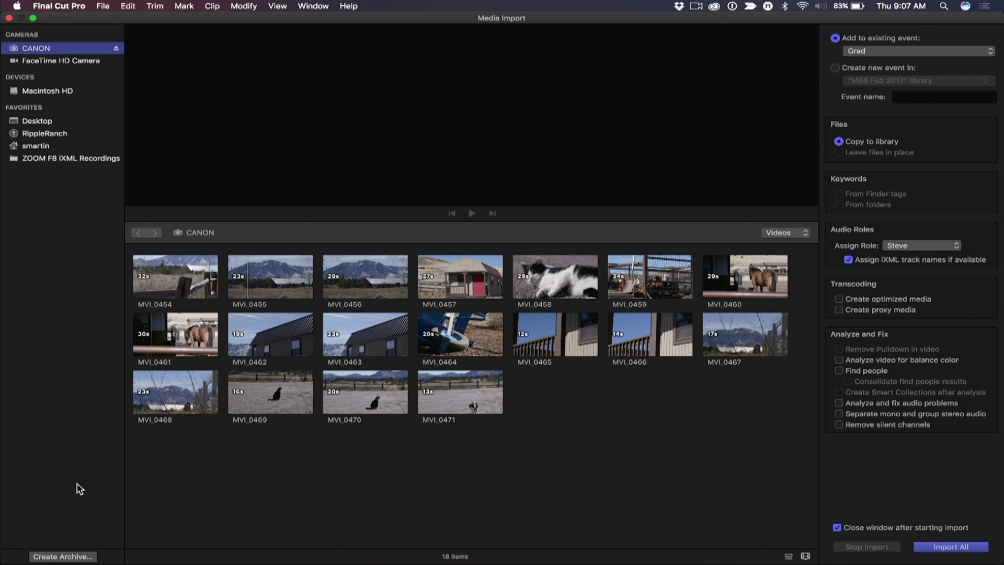
In Finder, move the CANON card up-left and browse its DCIM > 161_0131 clips, then close the window
key("super+Tab")
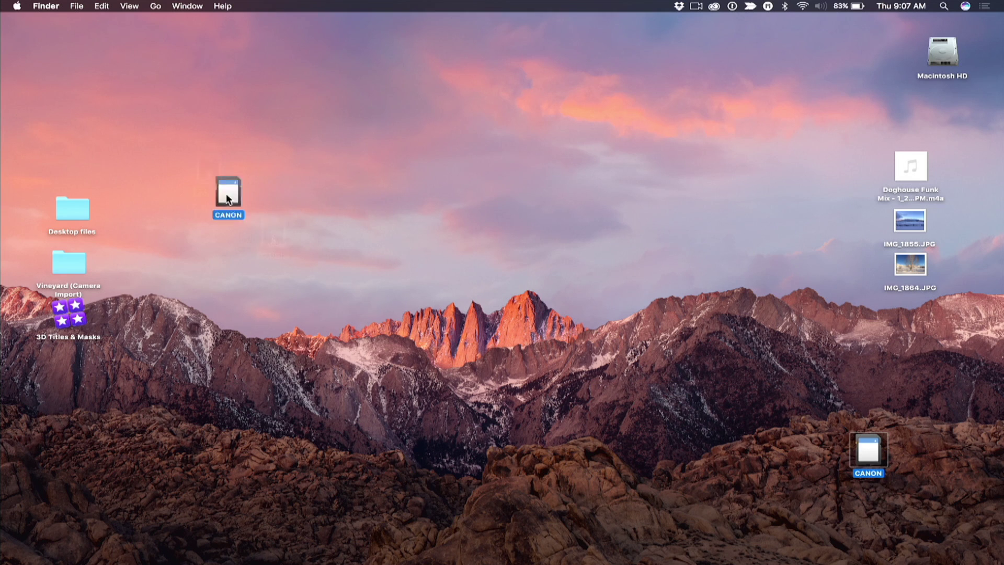
left_click_drag(226, 193, 207, 119)
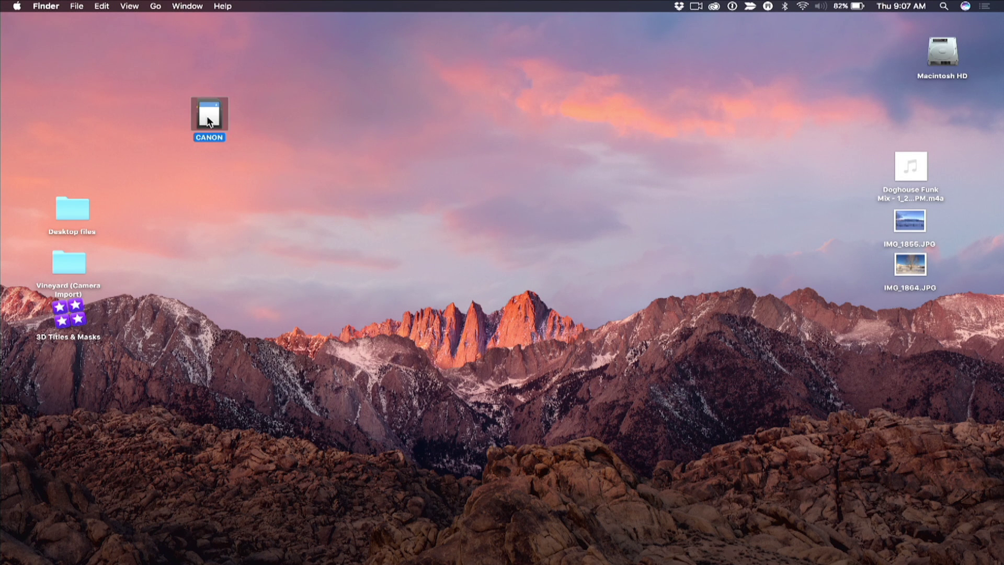
double_click(208, 121)
left_click(535, 133)
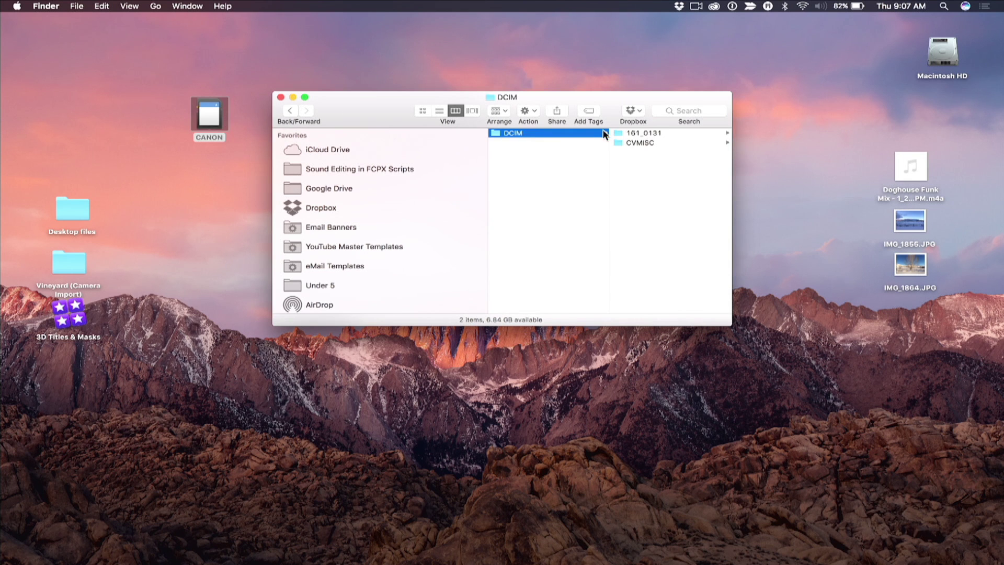
left_click(654, 132)
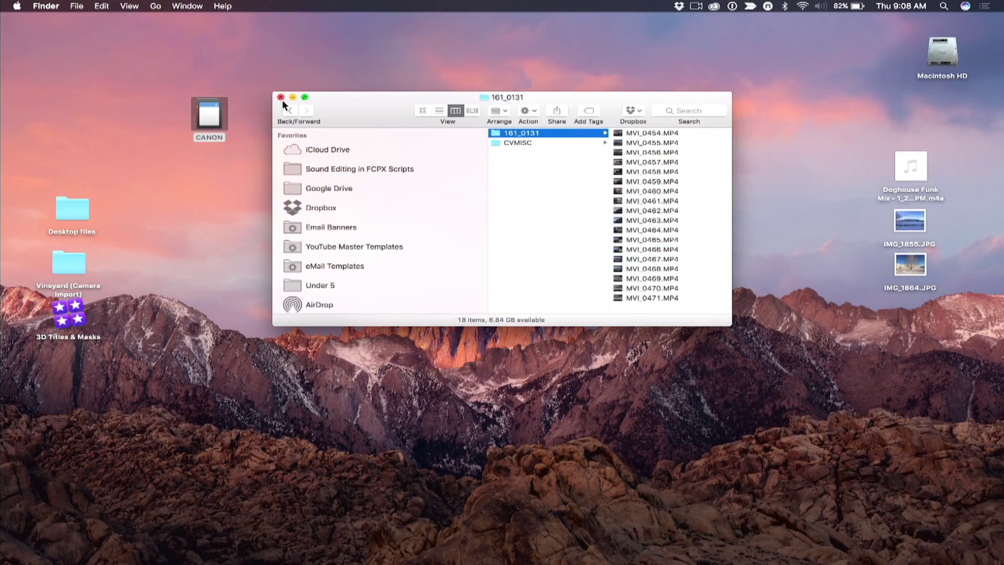
left_click(280, 97)
left_click(204, 112)
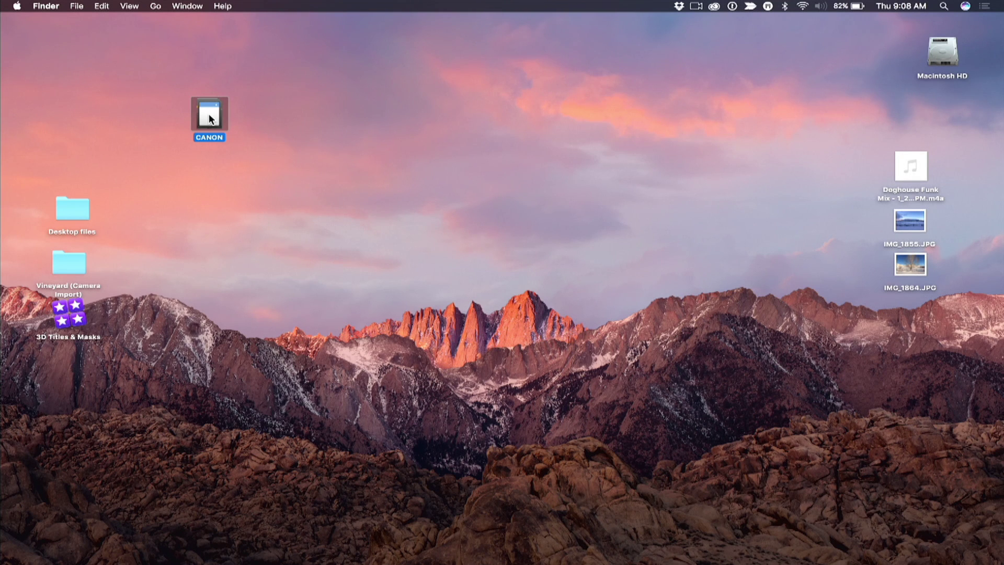
Option-drag the CANON card onto the desktop to copy it as a CANON folder
left_click_drag(347, 109, 348, 112)
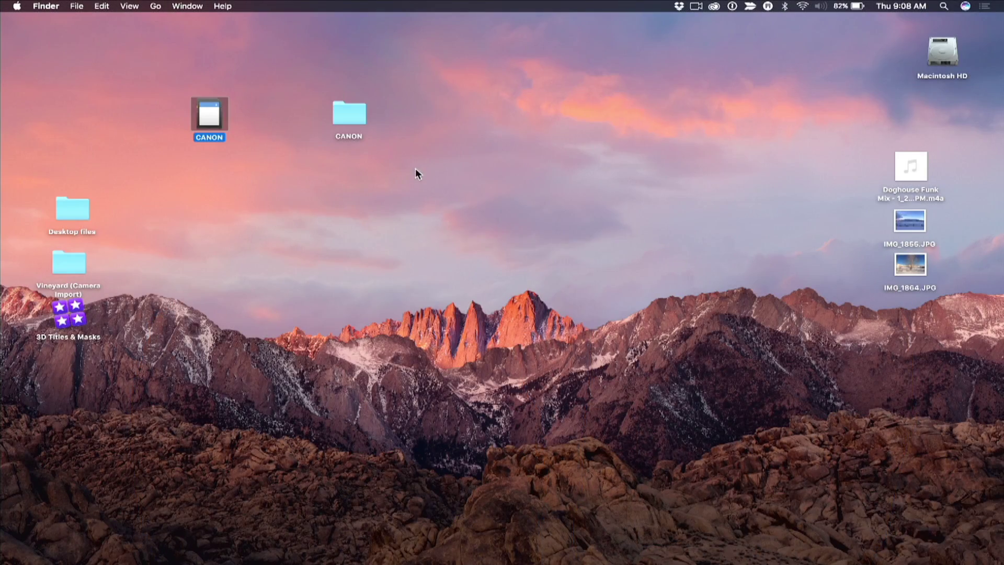
key("super+Tab")
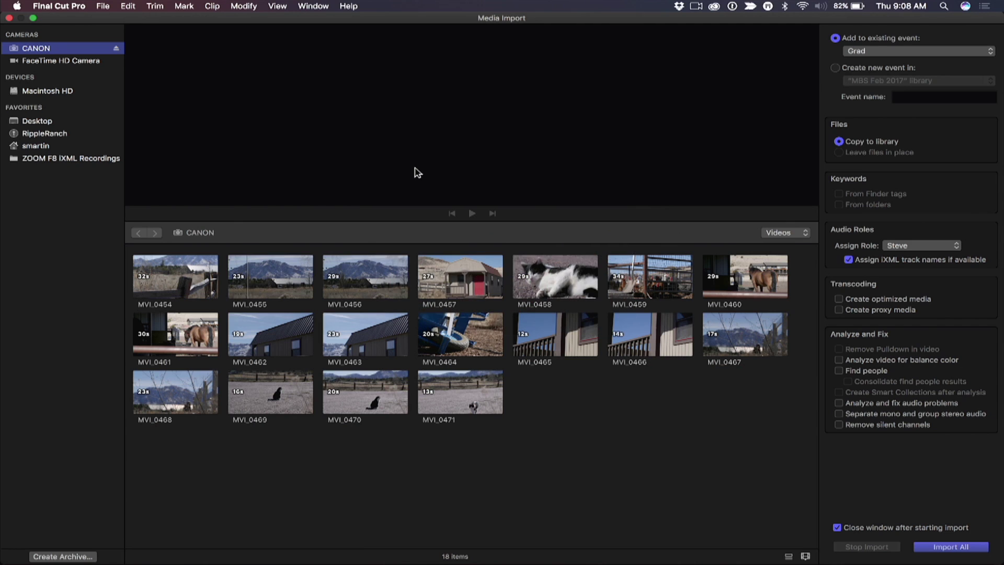
Browse the Desktop's copied CANON folder for import and select clip MVI_0456
left_click(42, 121)
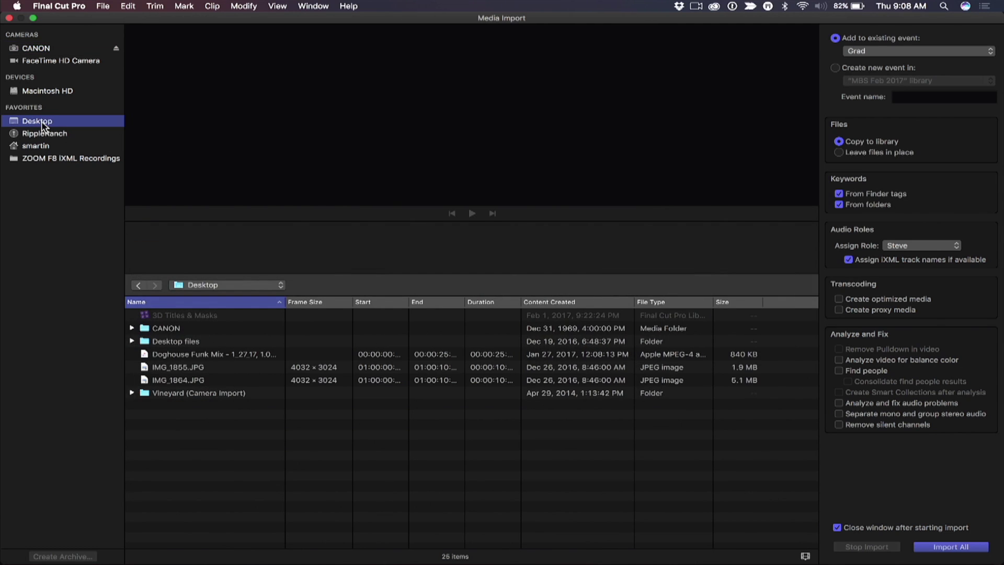
left_click(148, 331)
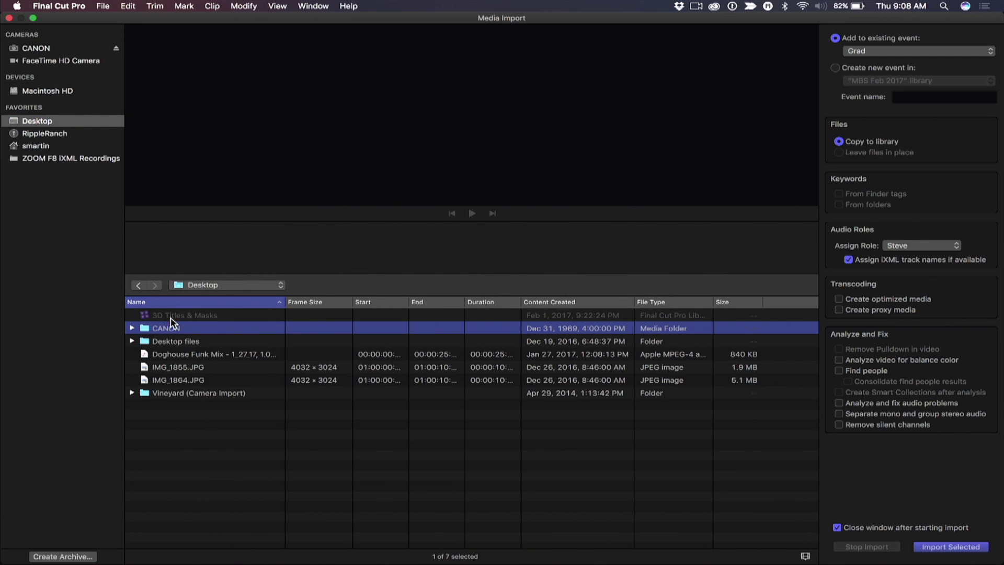
left_click(131, 329)
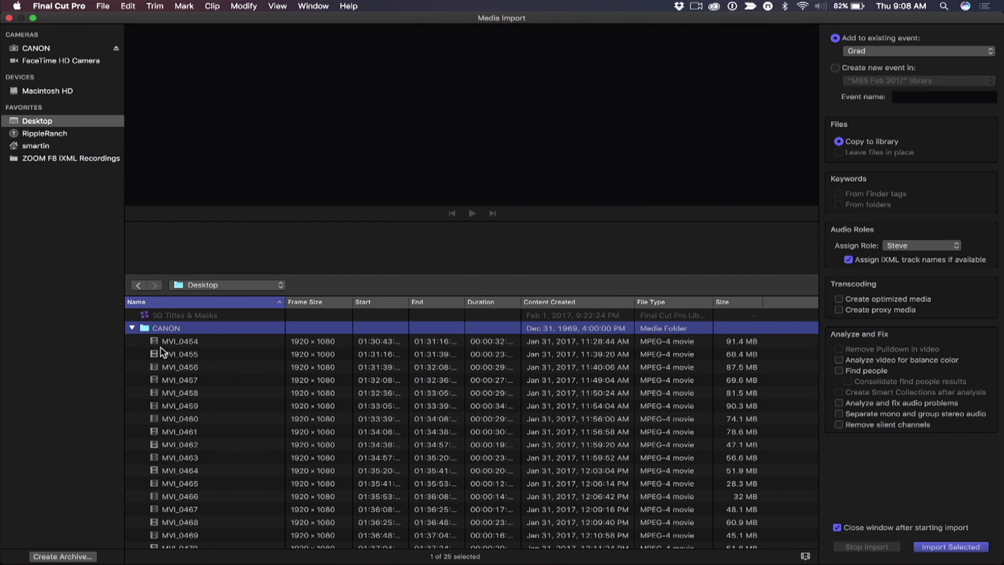
left_click(164, 362)
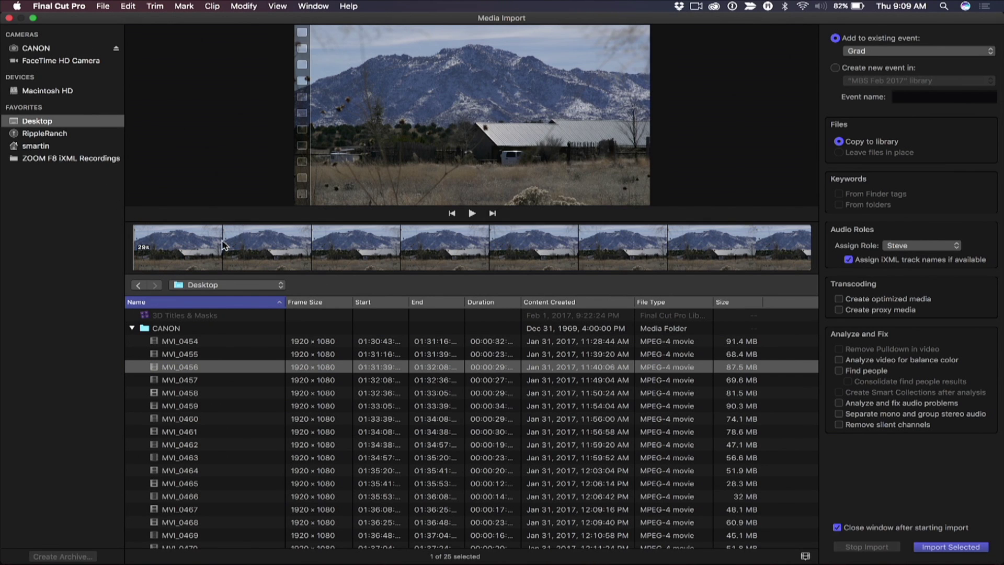
Mark two ranges in MVI_0456, then review clips MVI_0460, MVI_0465 and MVI_0464
left_click_drag(222, 244, 350, 260)
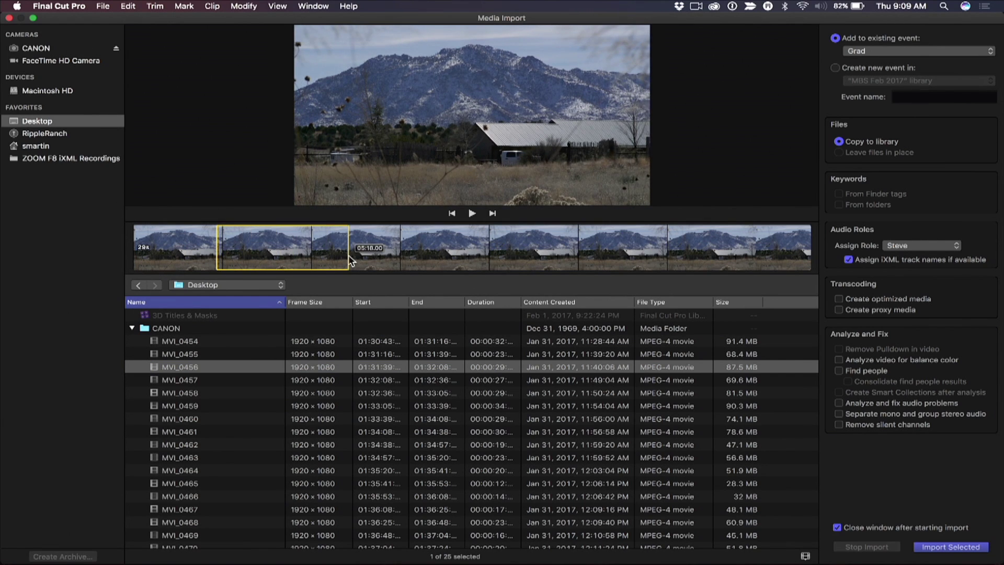
left_click_drag(432, 257, 502, 252)
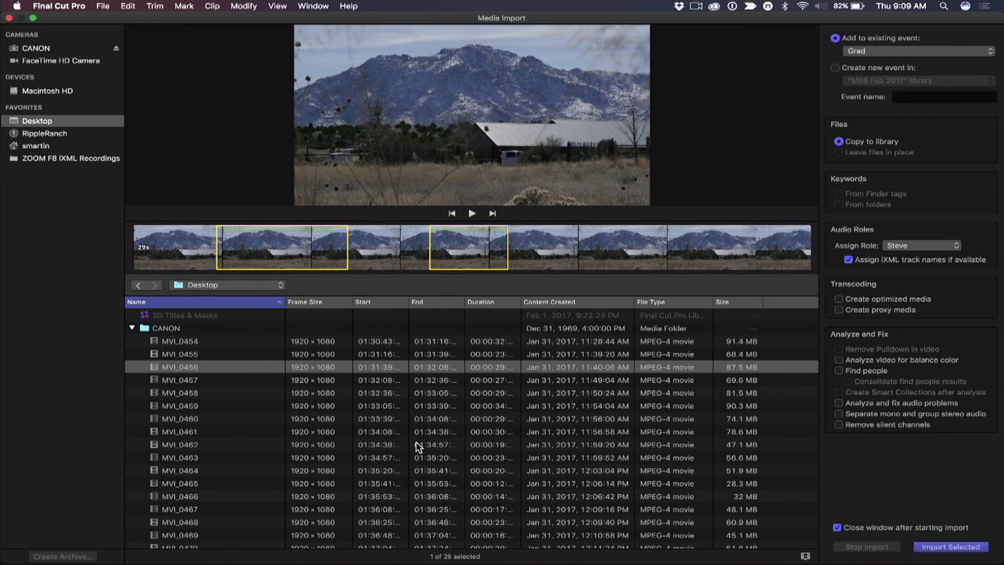
left_click(388, 421)
key("Down")
key("Down")
key("Down")
key("Down")
key("Down")
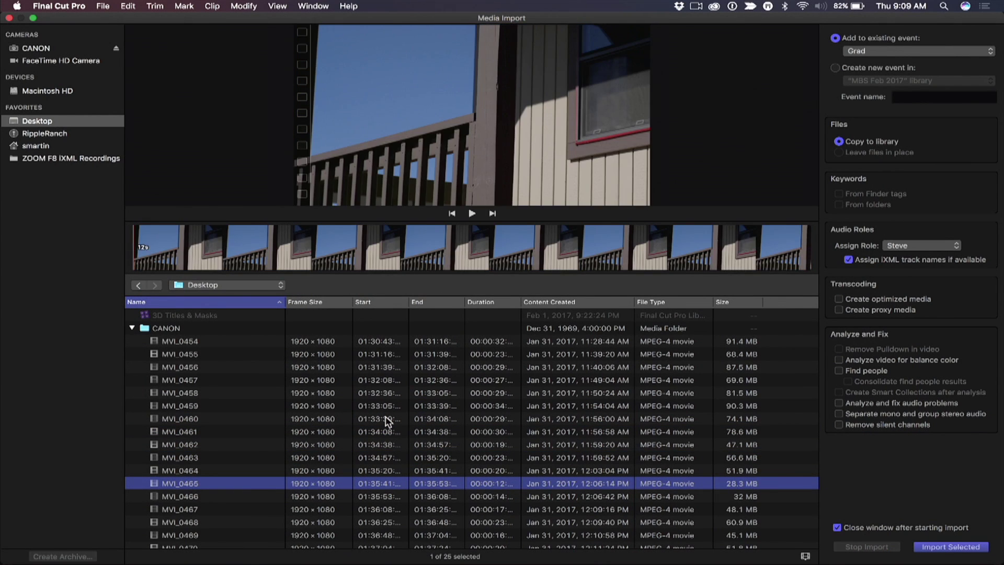
key("Up")
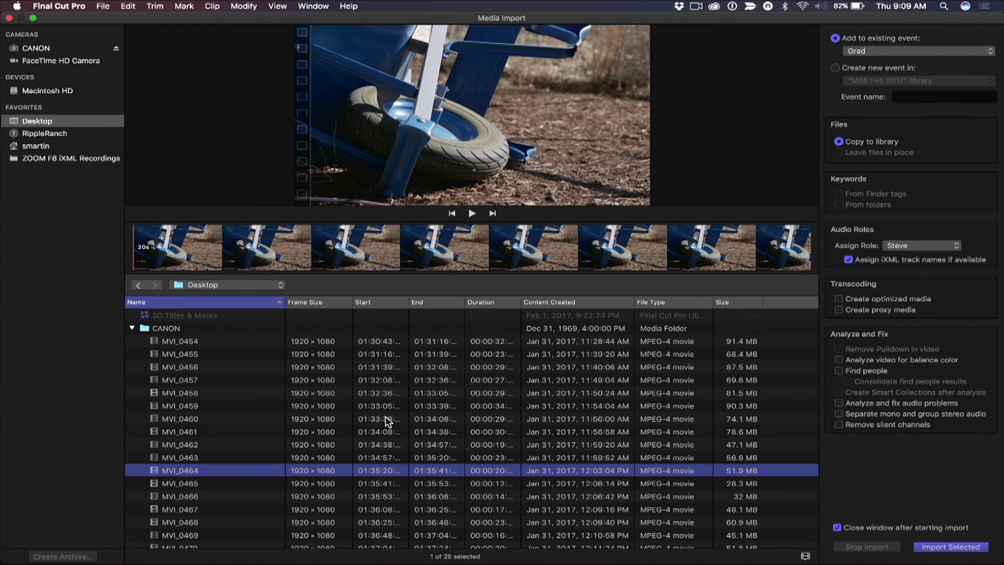
In Finder, open the desktop CANON copy's DCIM > 161_0131 folder in an enlarged window
left_click(9, 19)
key("super+Tab")
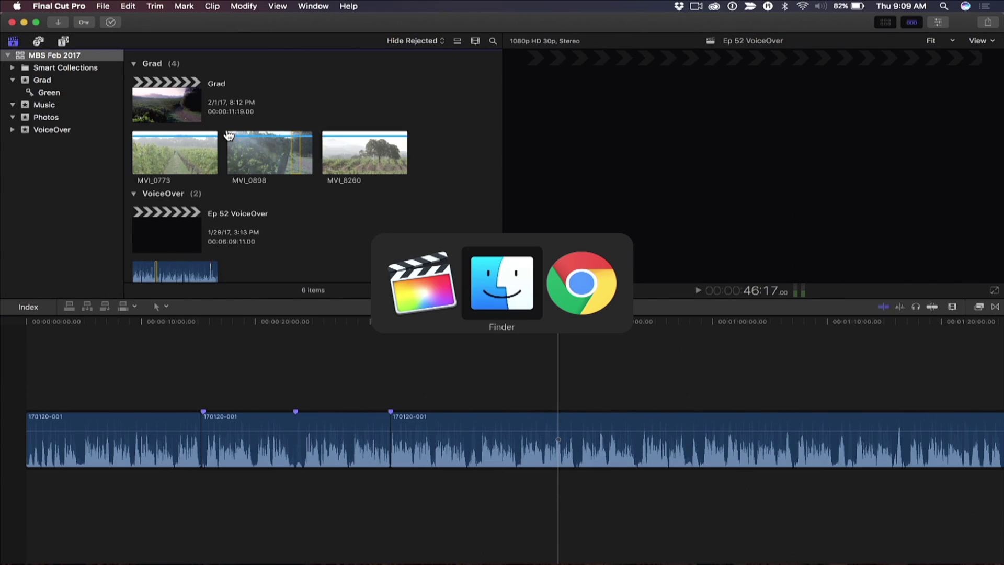
key("super+alt+h")
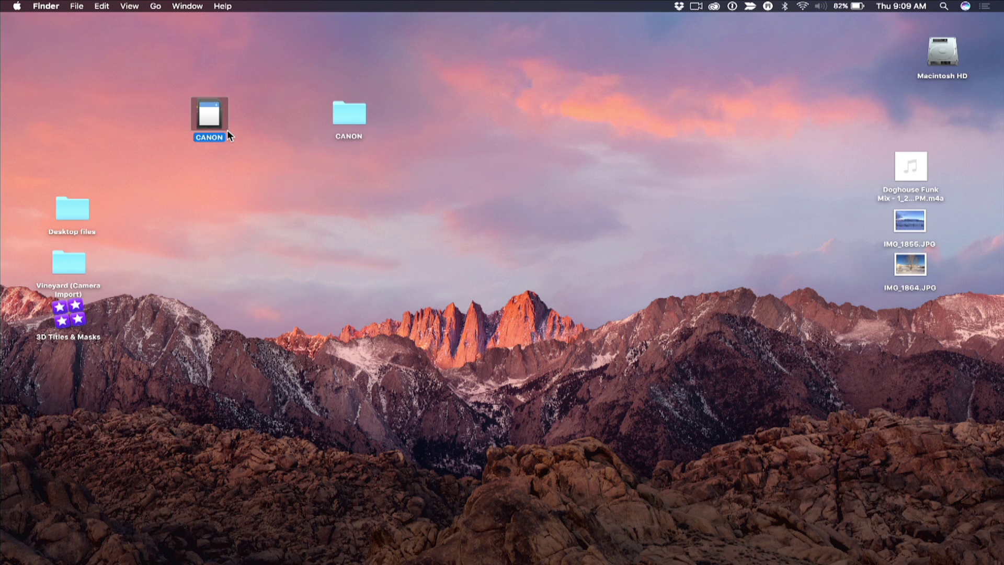
double_click(357, 114)
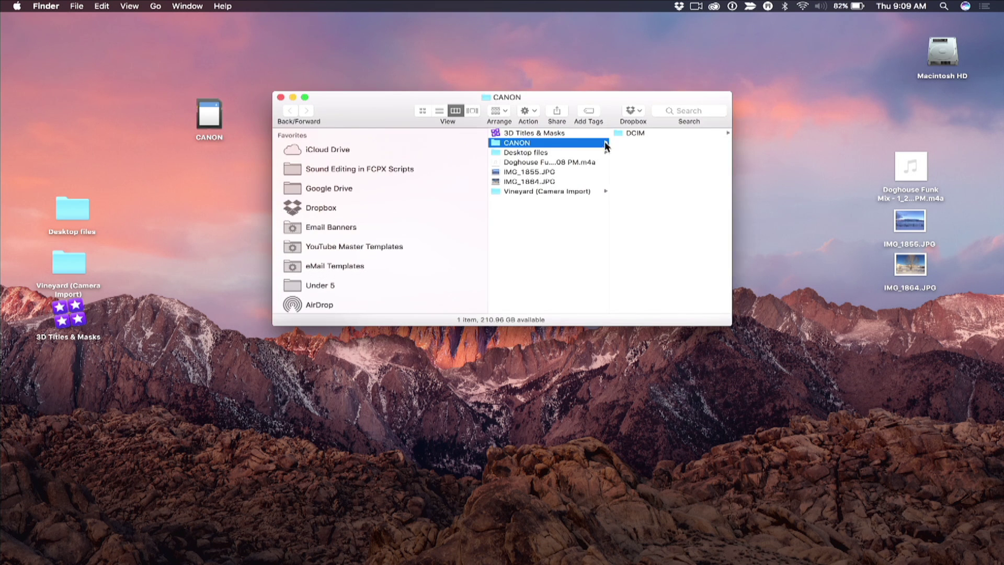
double_click(633, 132)
left_click_drag(525, 93, 376, 62)
left_click_drag(579, 291, 732, 269)
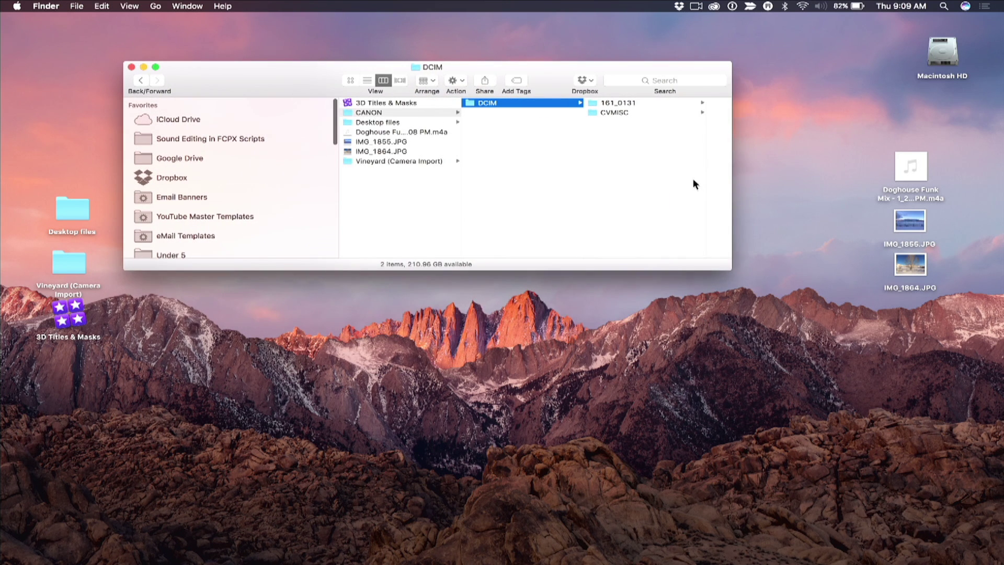
left_click(632, 103)
left_click(655, 114)
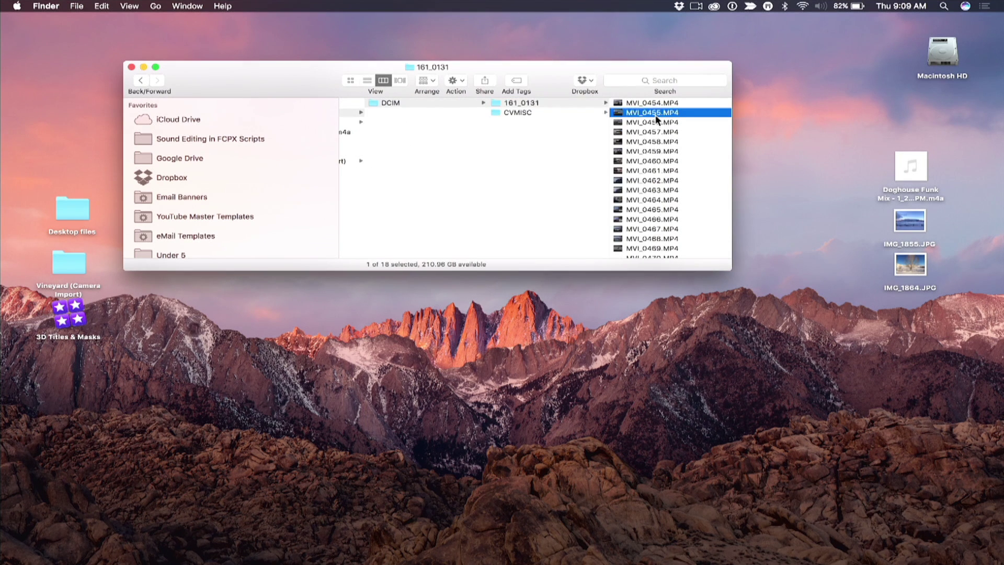
left_click_drag(731, 270, 748, 375)
Delete the last three clips, MVI_0469 through MVI_0471, to the Trash
left_click(552, 267)
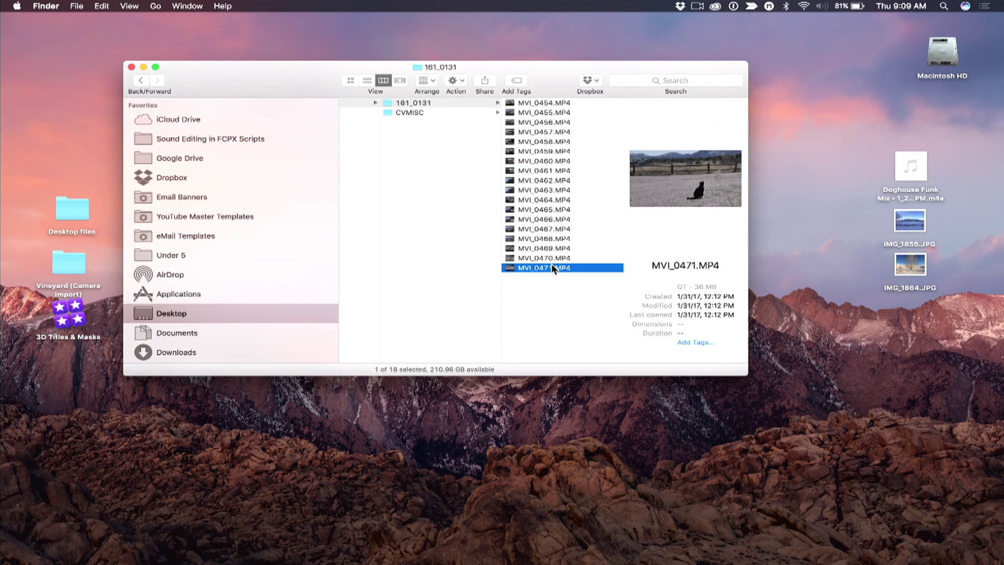
key("Up")
key("Up")
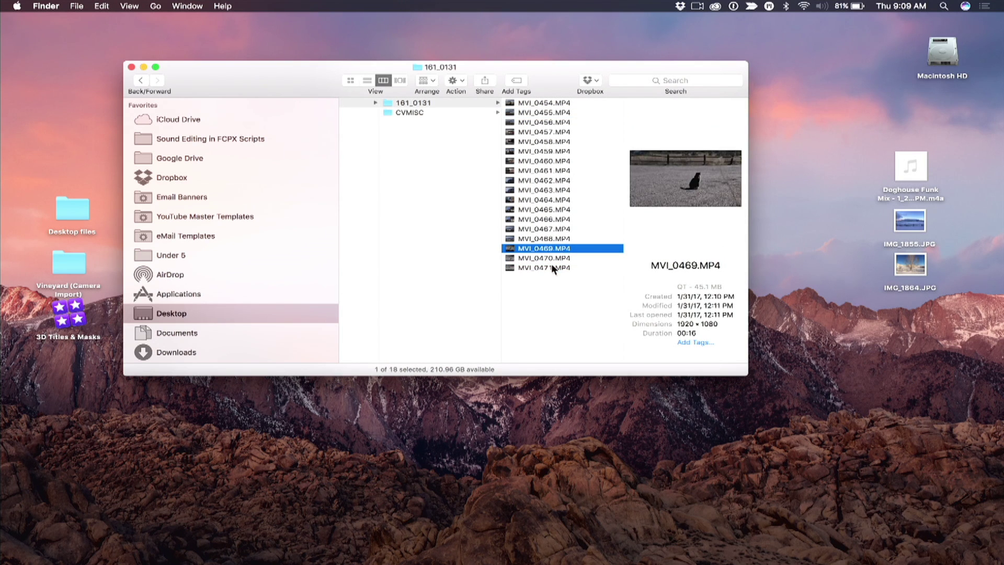
key("Down")
key("Down")
key("Up")
key("Down")
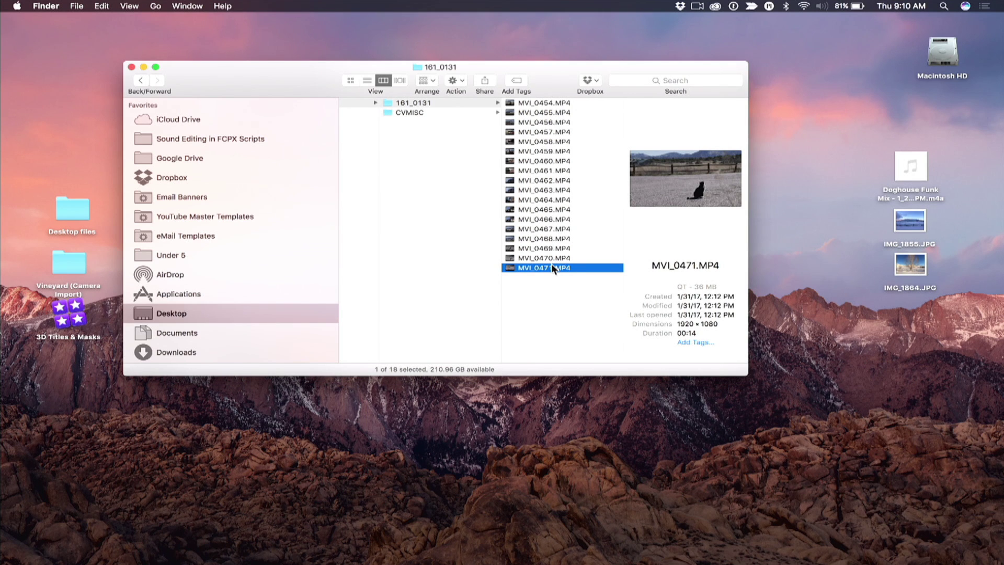
left_click(542, 257, "shift")
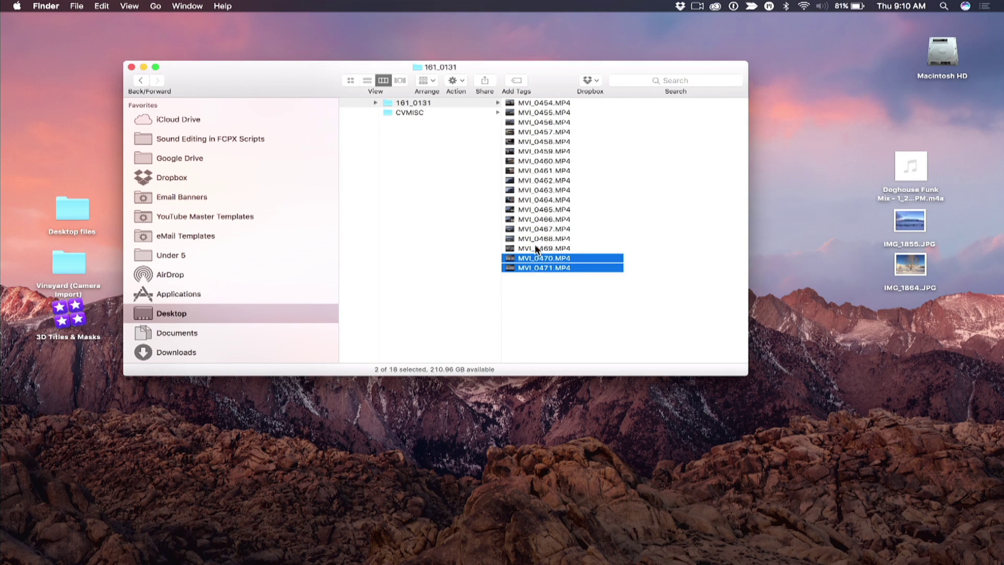
left_click(536, 248, "shift")
key("super+BackSpace")
Delete clips MVI_0464 and MVI_0462 to the Trash
left_click(541, 180)
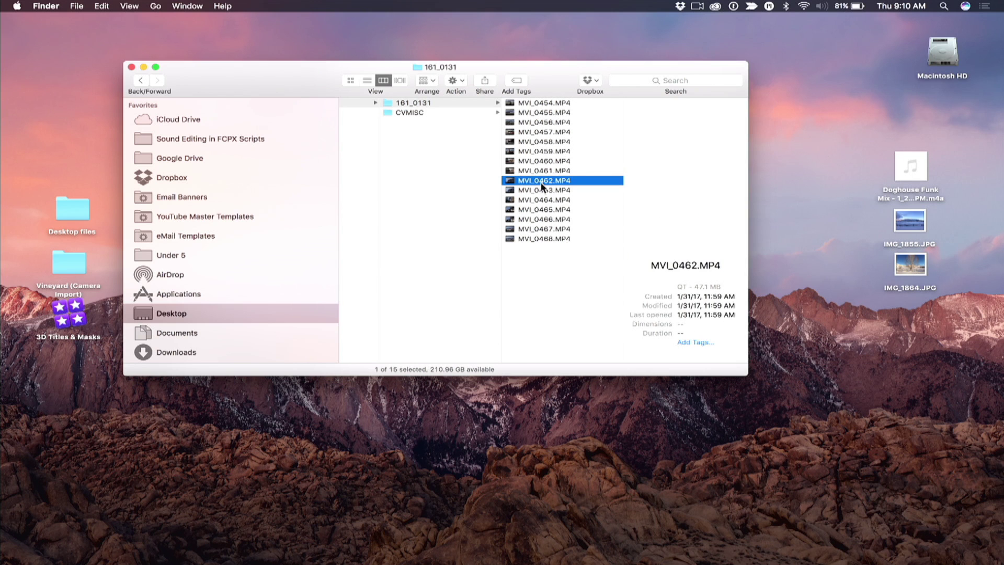
key("Down")
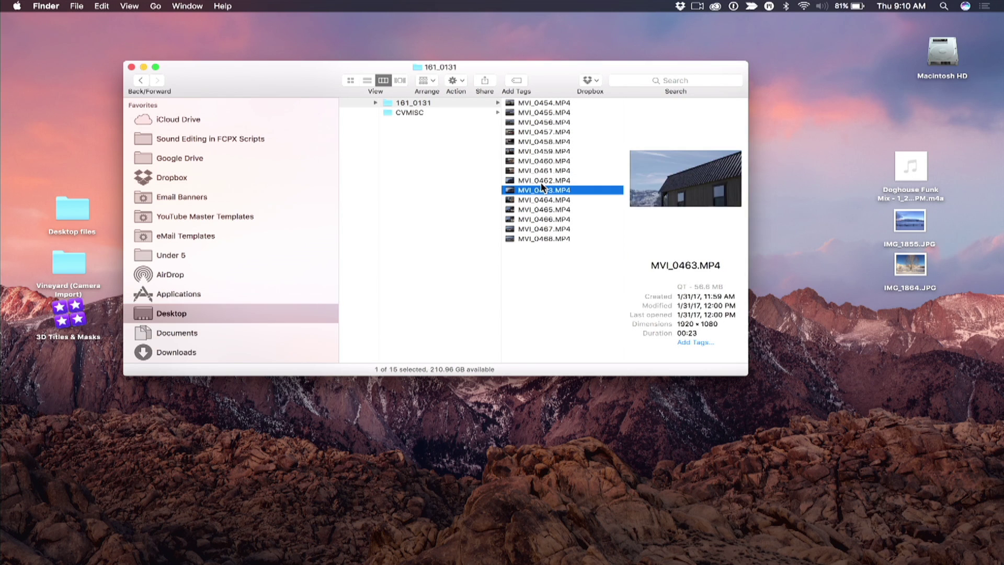
key("Down")
key("super+BackSpace")
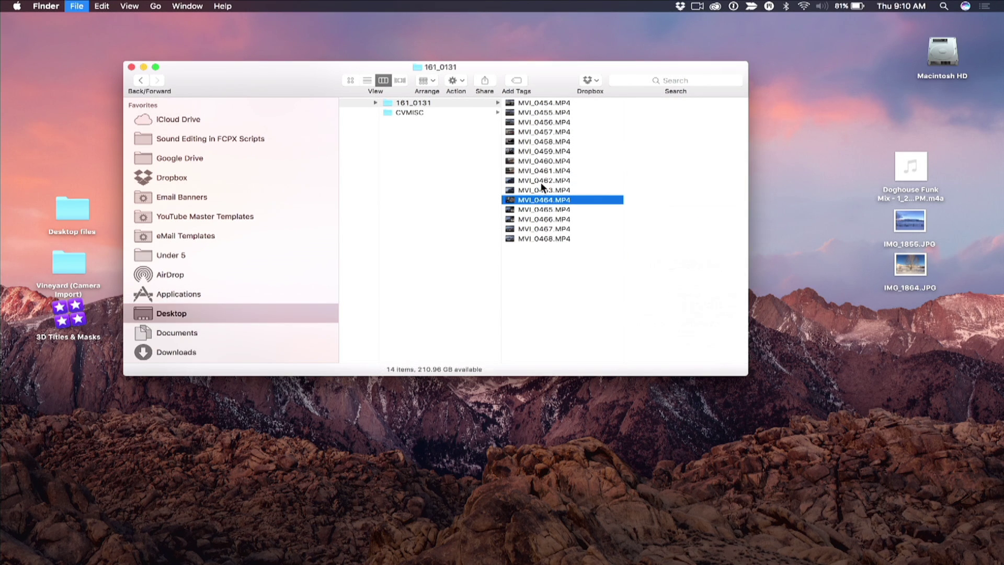
left_click(545, 169)
left_click(532, 178)
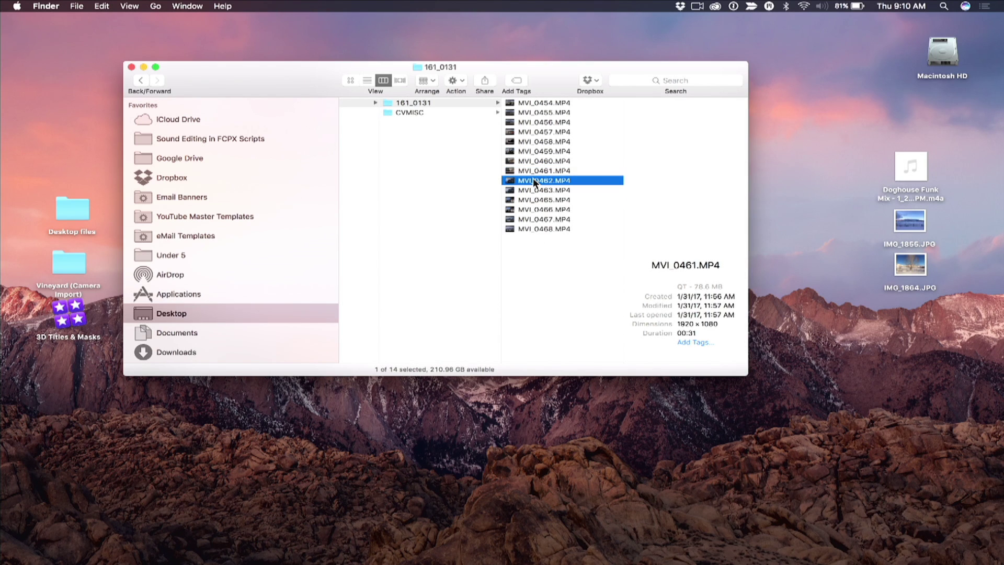
key("super+BackSpace")
left_click(533, 178)
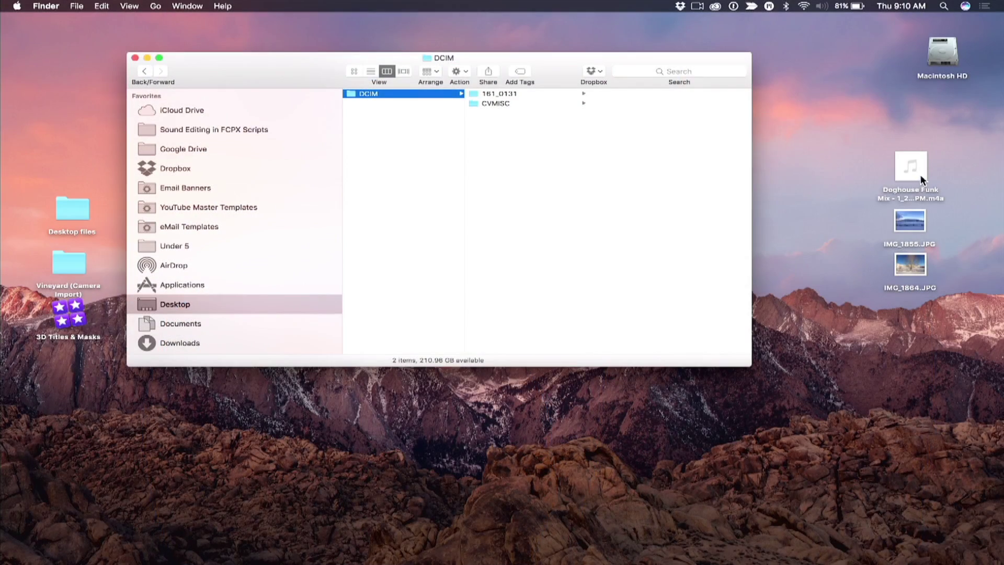
Move the Doghouse Funk Mix audio and photos IMG_1855 and IMG_1864 into CANON > DCIM
left_click(905, 168)
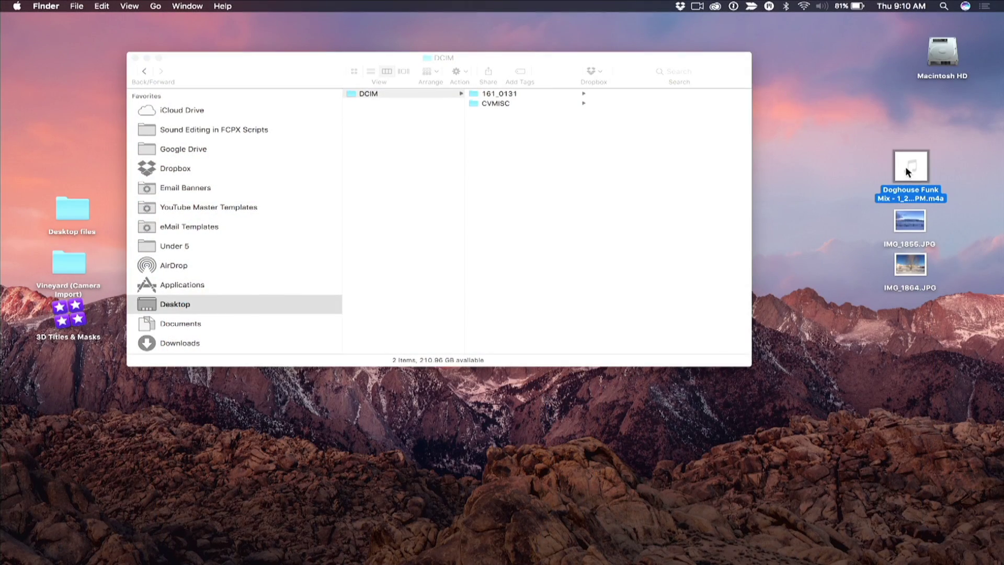
left_click_drag(867, 168, 525, 257)
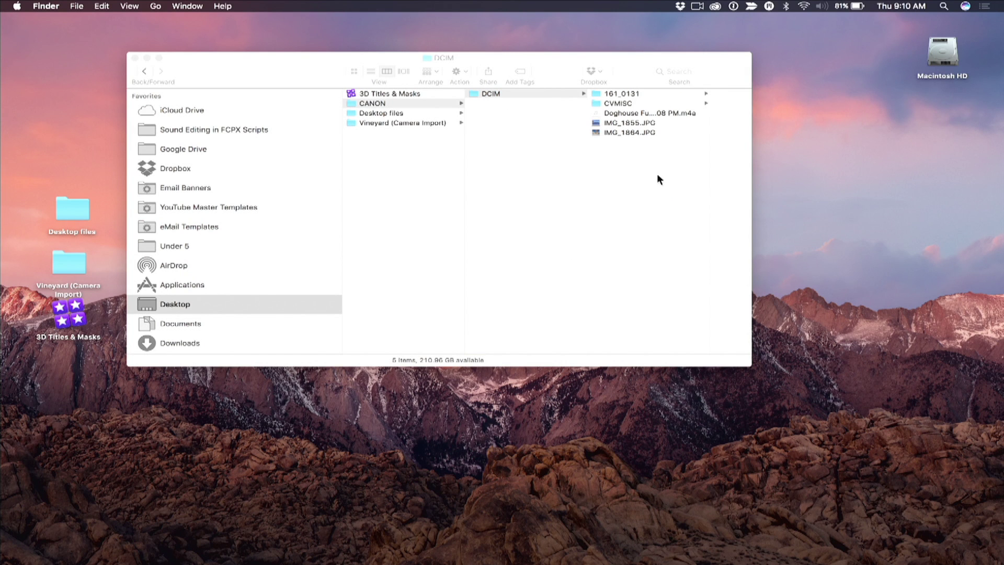
key("super+Tab")
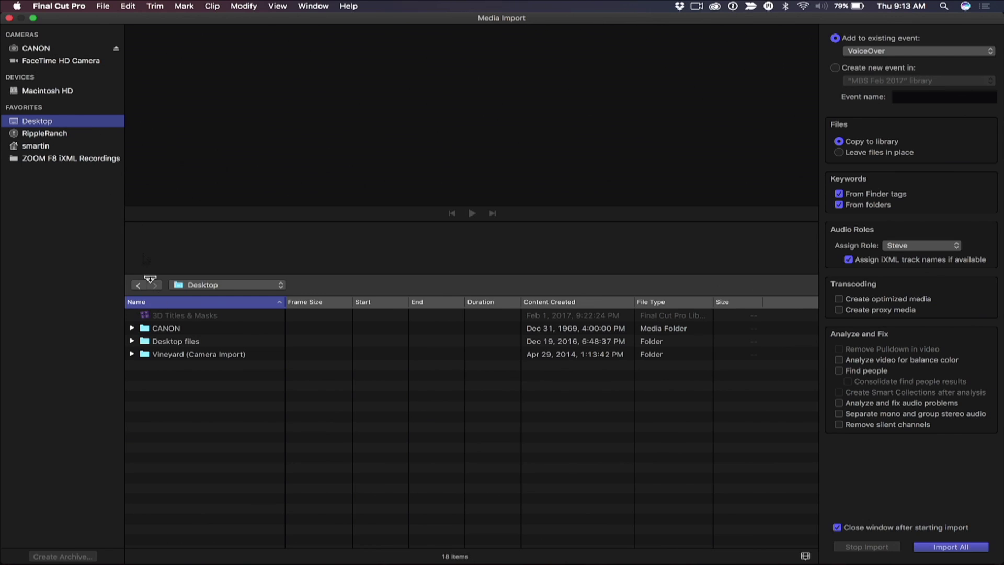
Expand the CANON card and step through its kept clips, MVI_0454 to MVI_0467
left_click(143, 332)
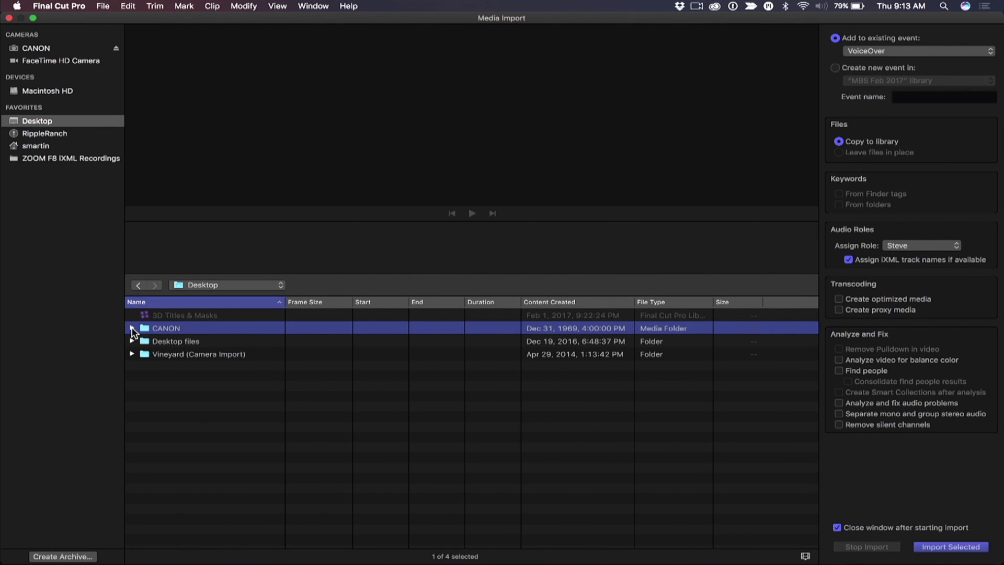
left_click(132, 329)
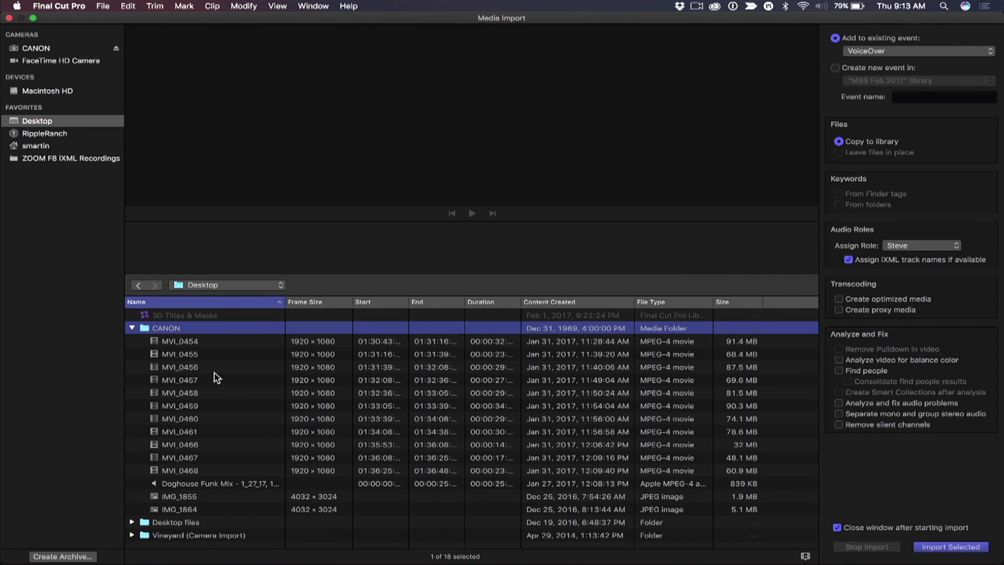
left_click(192, 349)
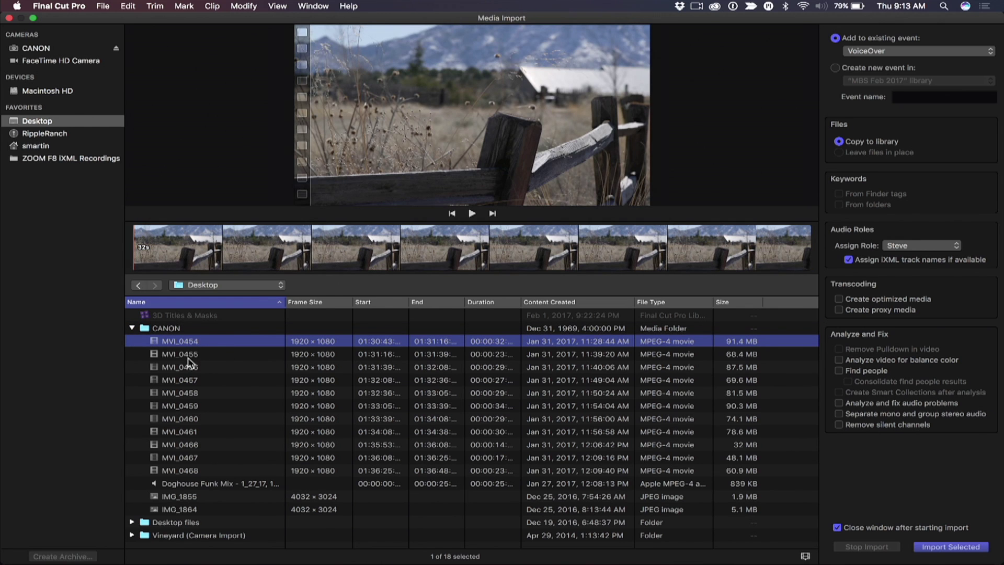
left_click(188, 355)
left_click(187, 372)
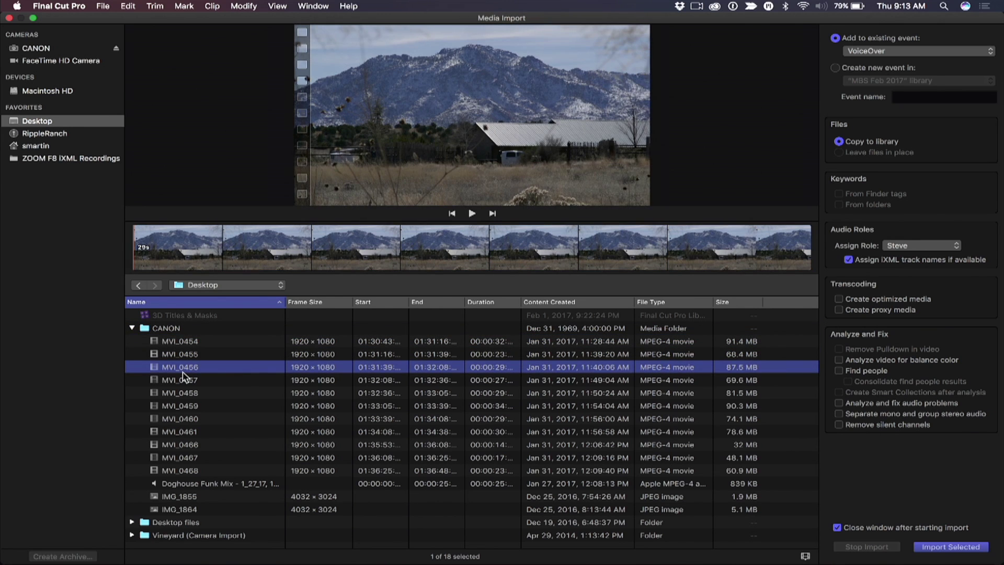
key("Down")
key("Down")
key("Down")
key("Down")
key("Down")
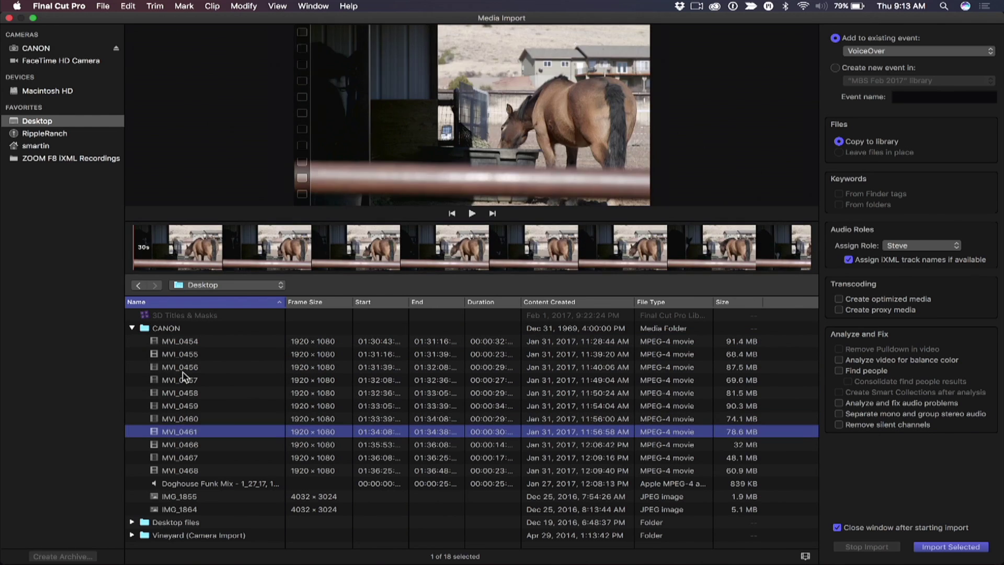
key("Down")
key("Down")
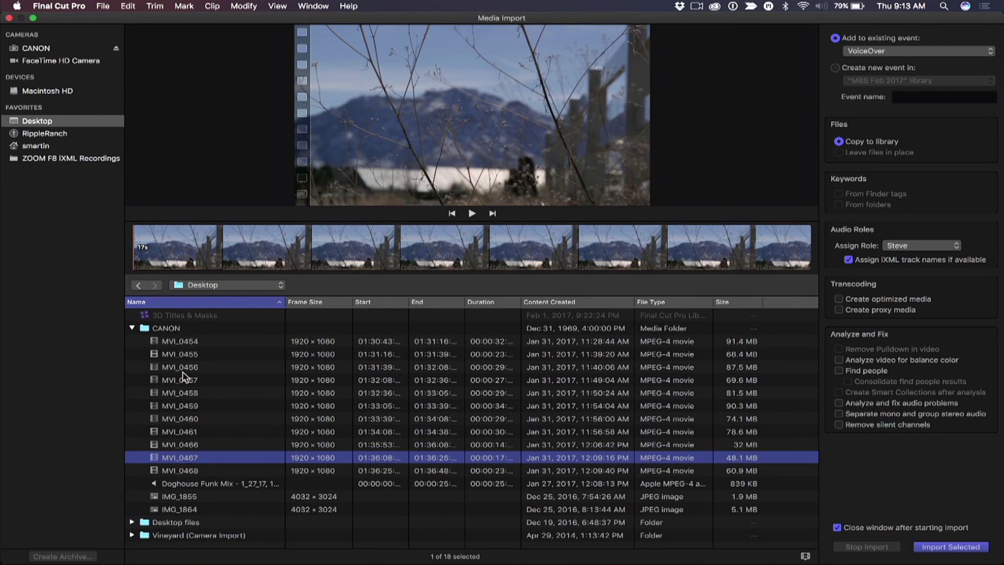
key("Up")
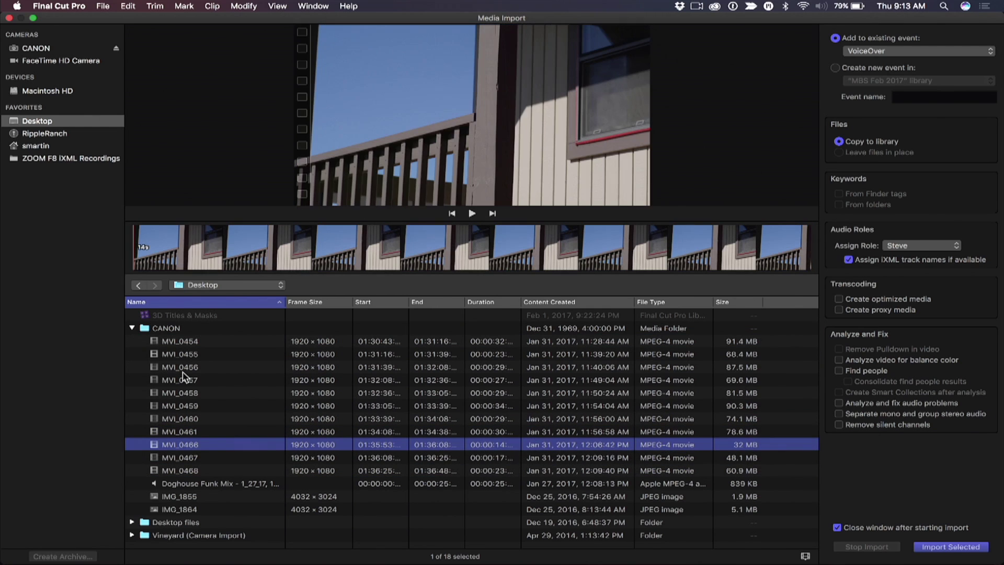
Preview the Doghouse Funk Mix audio and photos IMG_1855 and IMG_1864
left_click(167, 486)
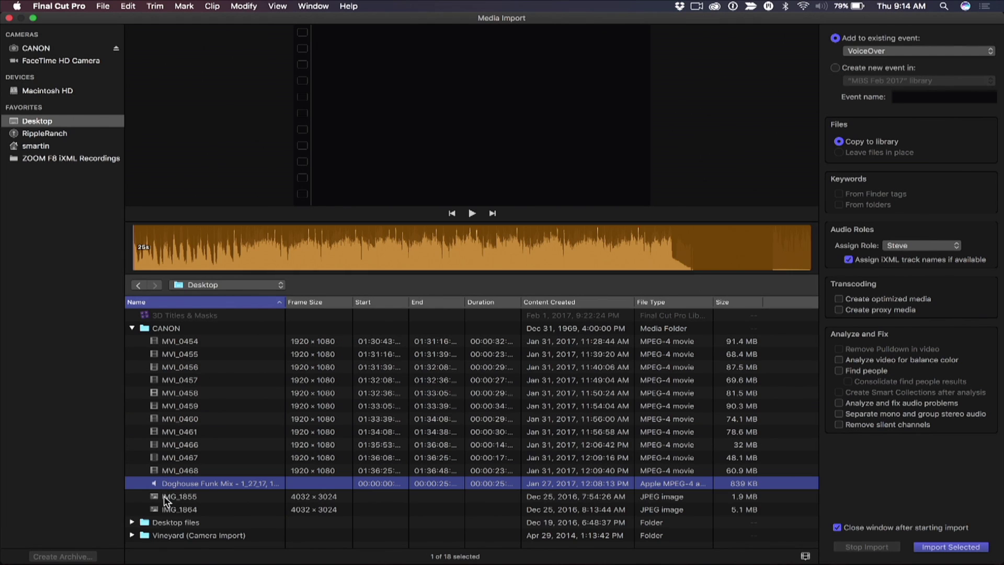
left_click(165, 499)
left_click(164, 510)
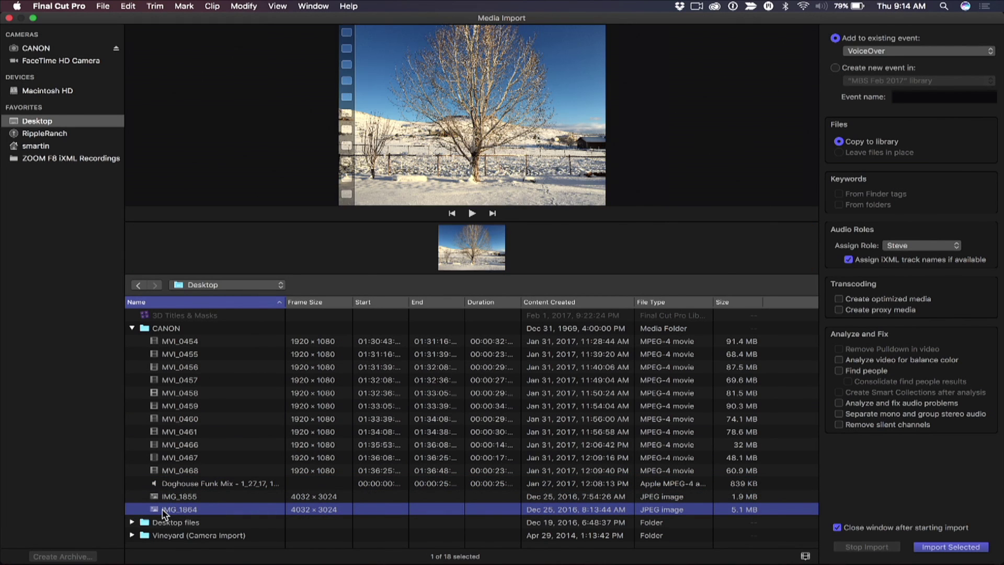
left_click(164, 495)
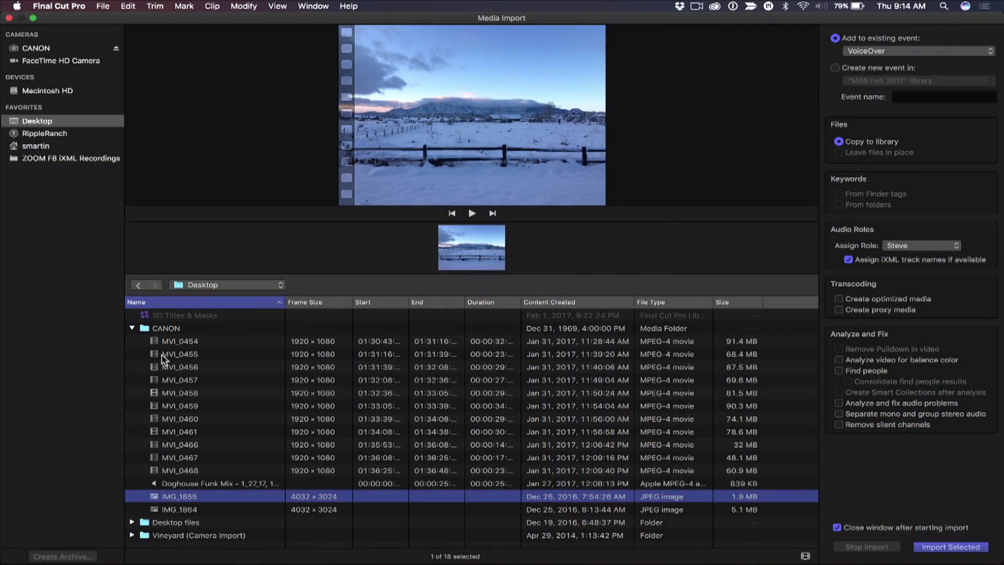
Create a camera archive of CANON named CANON-COPY on the Desktop, added to Favorites
left_click(146, 330)
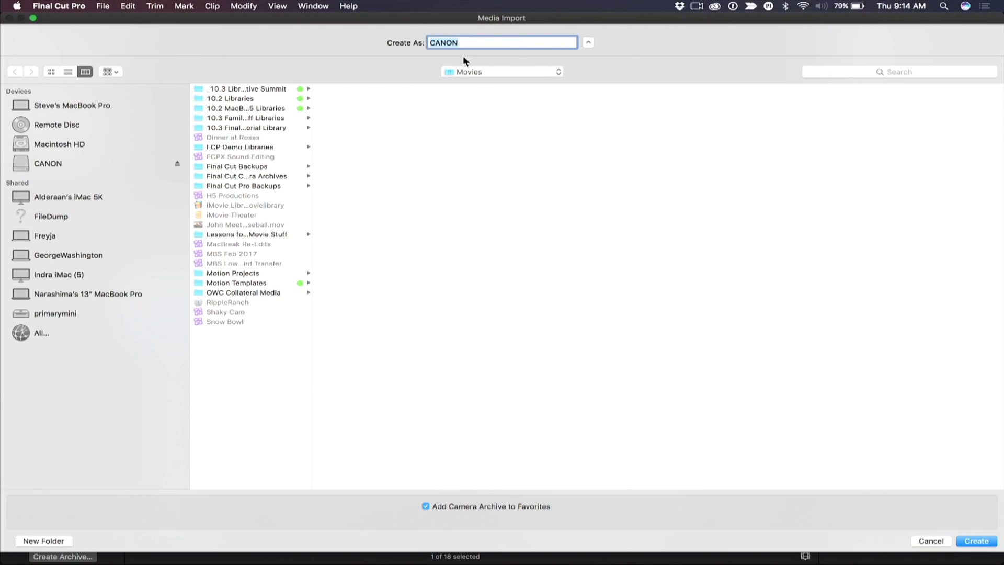
left_click(461, 41)
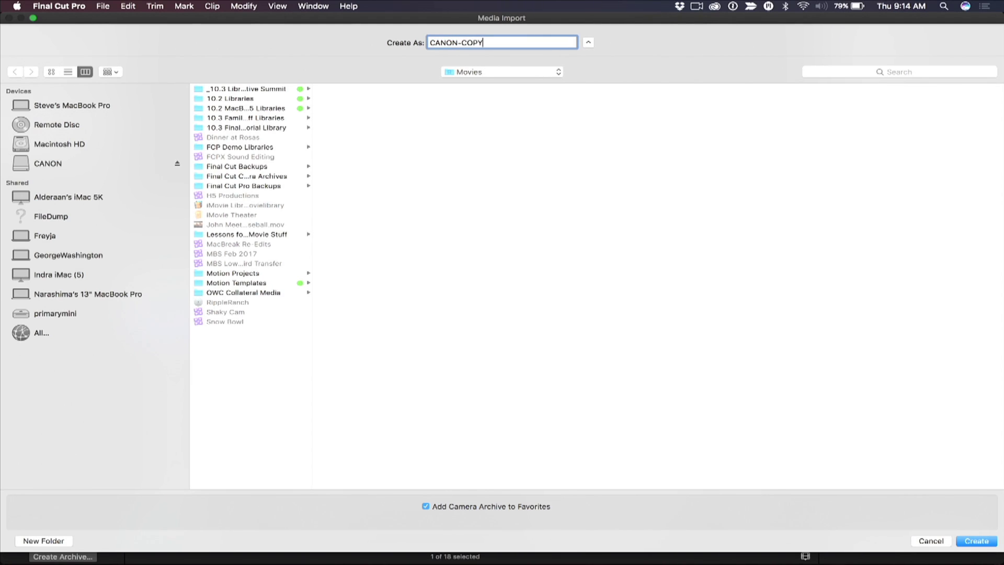
left_click(59, 144)
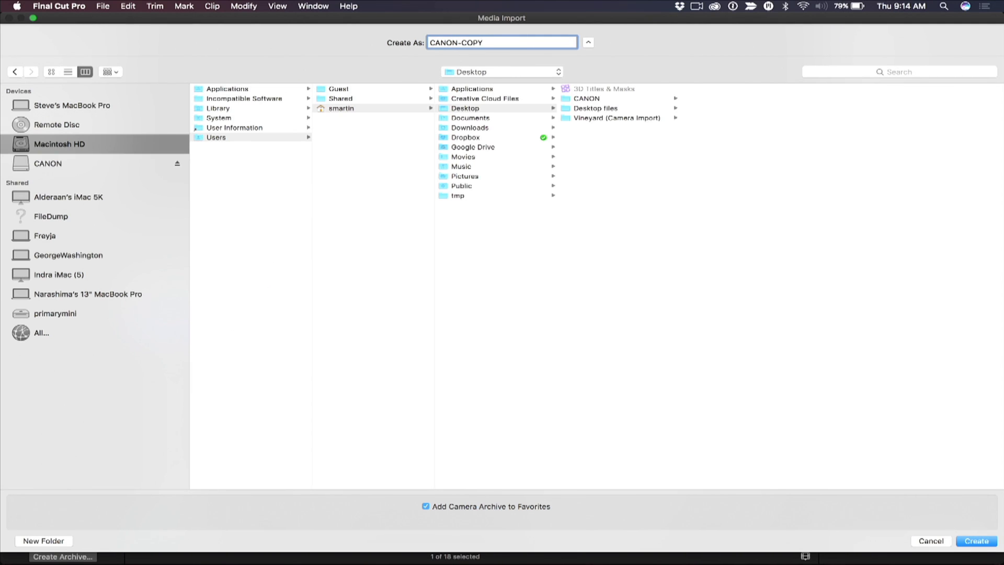
key("Return")
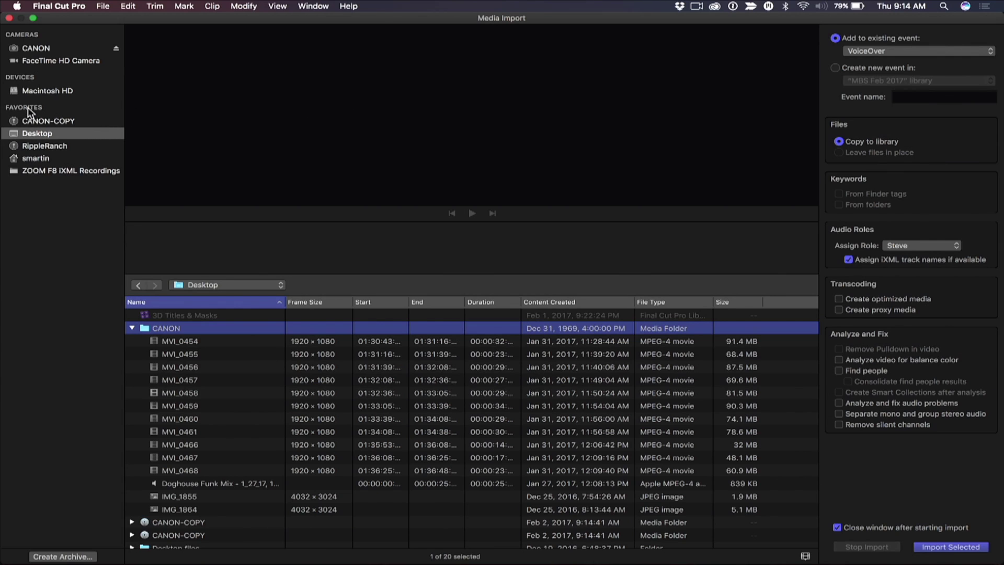
Open the CANON-COPY favorite and filter its media to Photos, then back to Videos
left_click(33, 123)
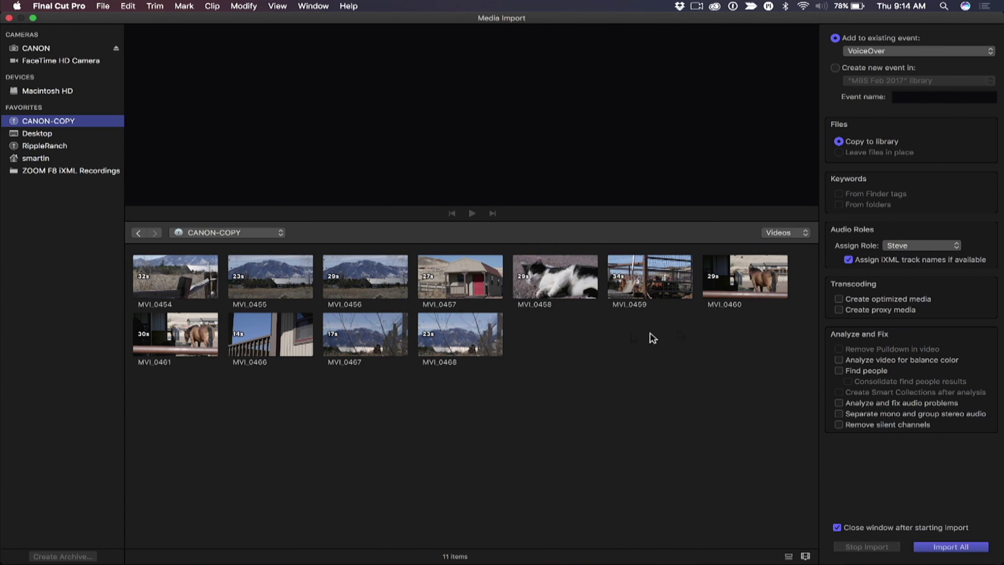
left_click(797, 236)
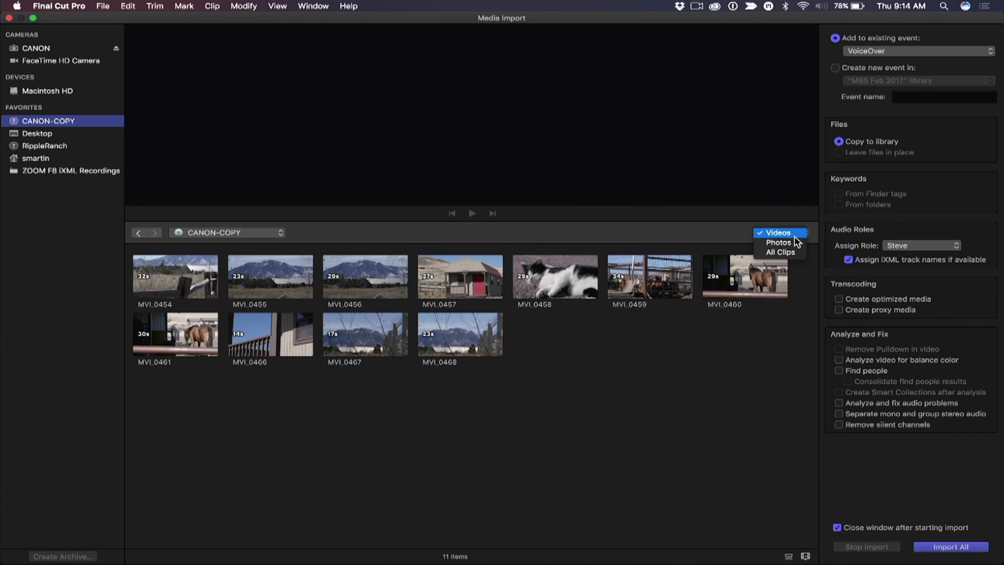
left_click(782, 233)
left_click(786, 233)
left_click(790, 242)
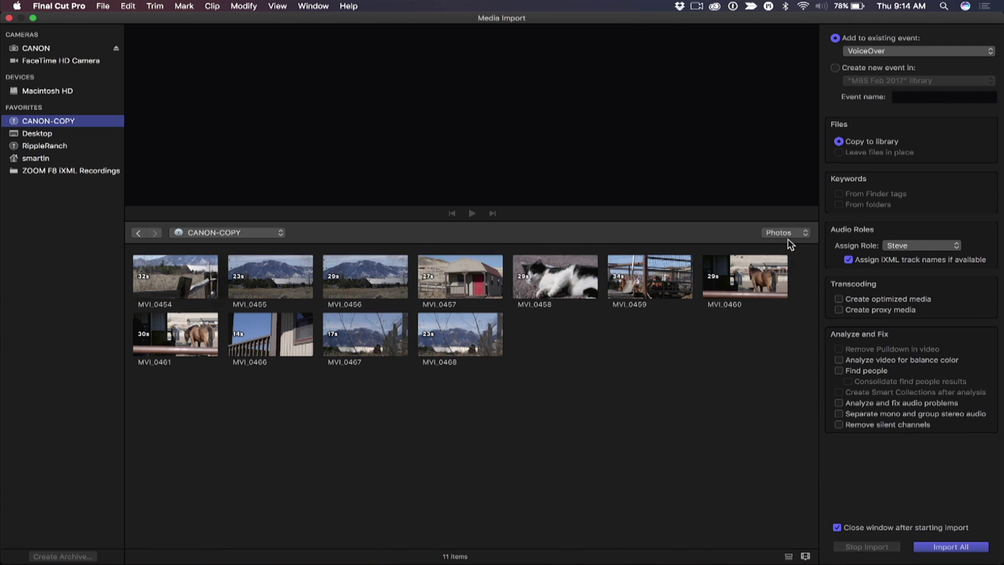
left_click(797, 236)
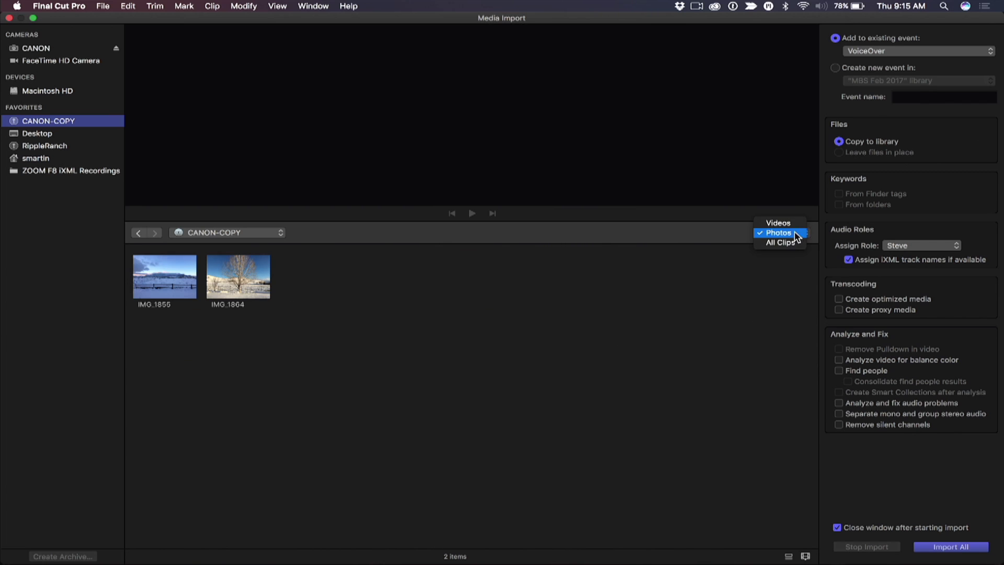
left_click(793, 222)
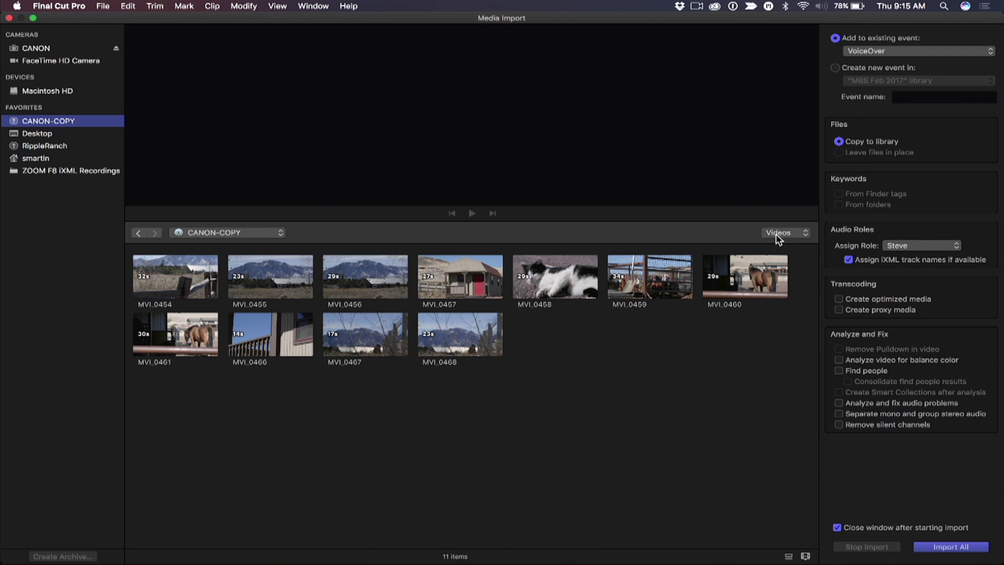